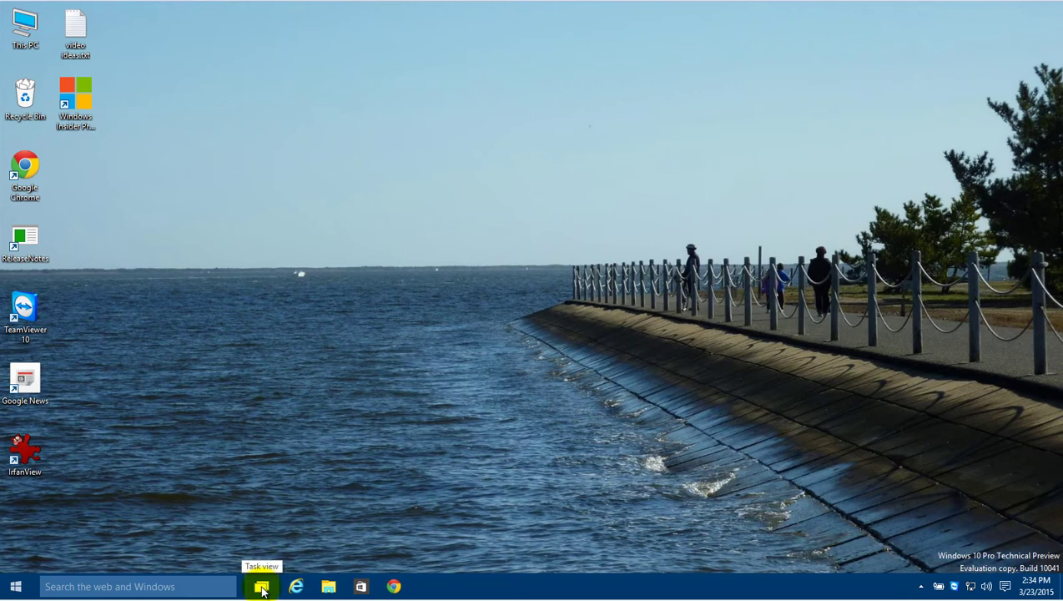
Step: Switch to Desktop 1 and launch the Windows Insider Program page from its desktop icon
click(261, 587)
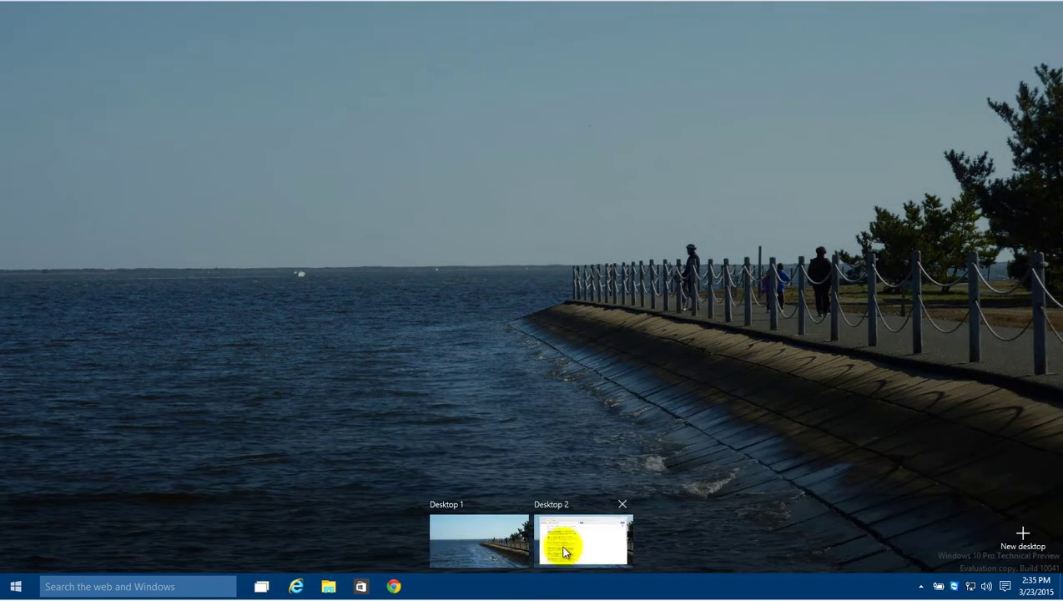
mouse_move(615, 533)
mouse_move(518, 547)
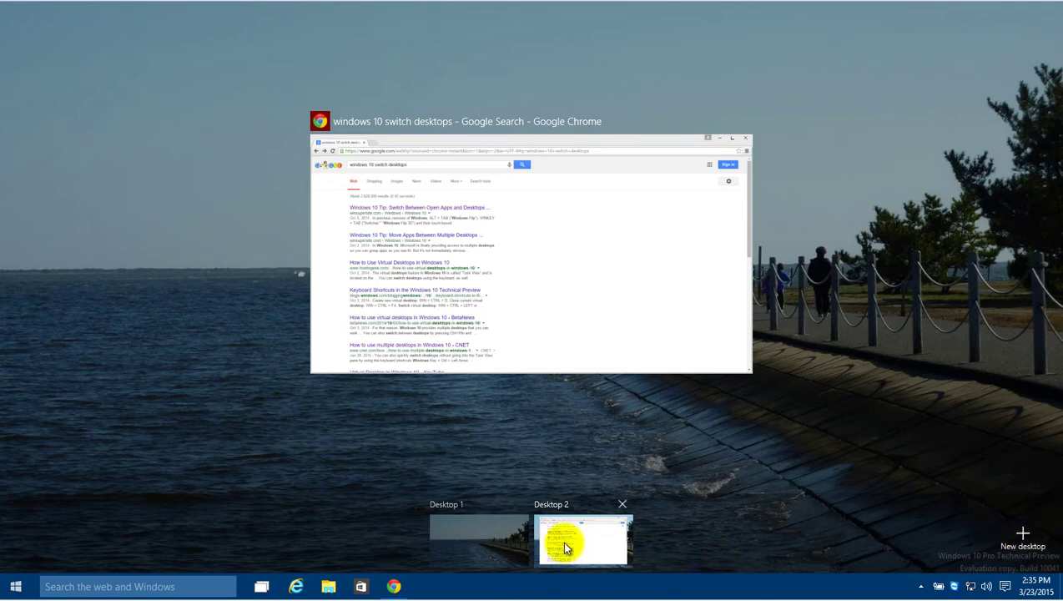
mouse_move(585, 547)
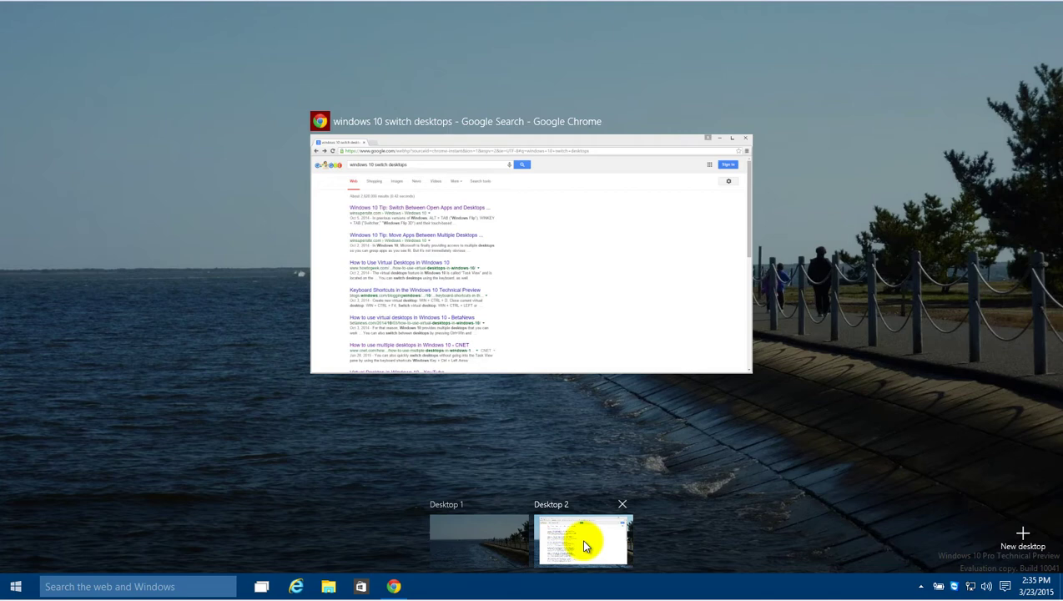
click(502, 544)
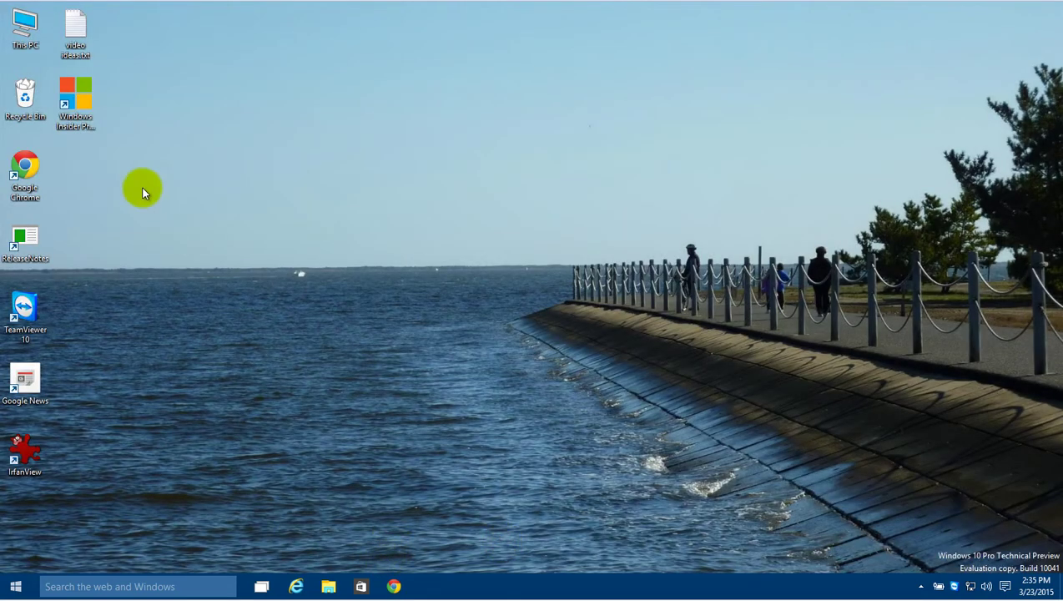
double_click(86, 102)
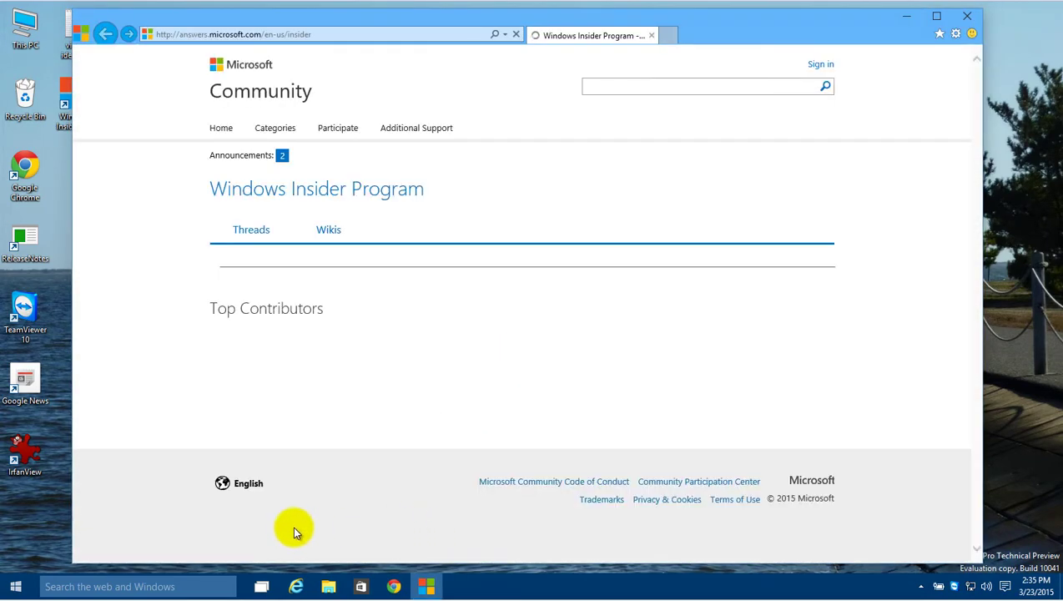
Step: Return to Desktop 2 through Task View after previewing Desktop 1's windows
click(263, 589)
click(469, 542)
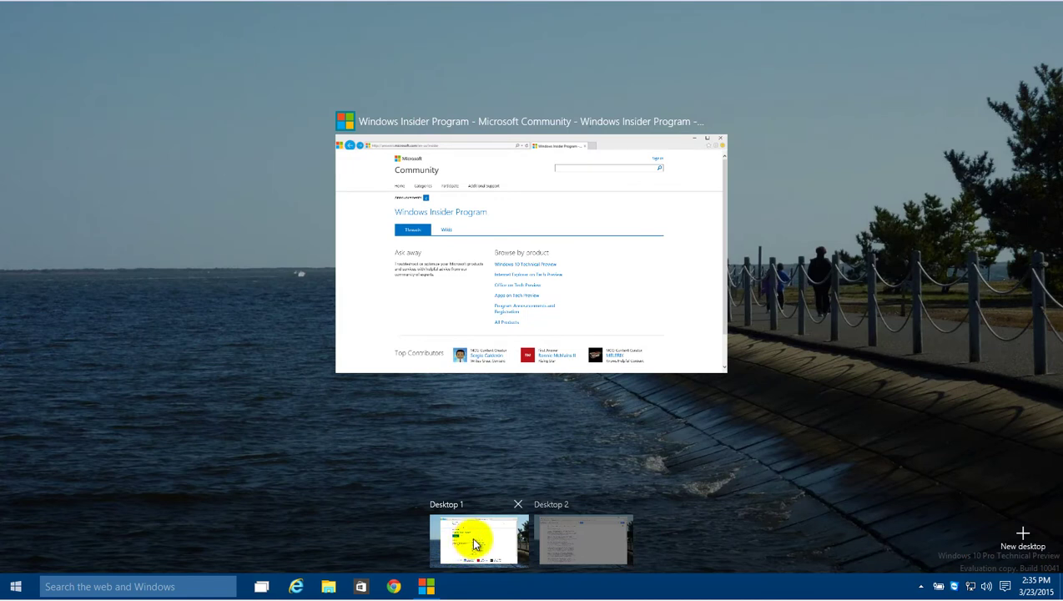
mouse_move(565, 542)
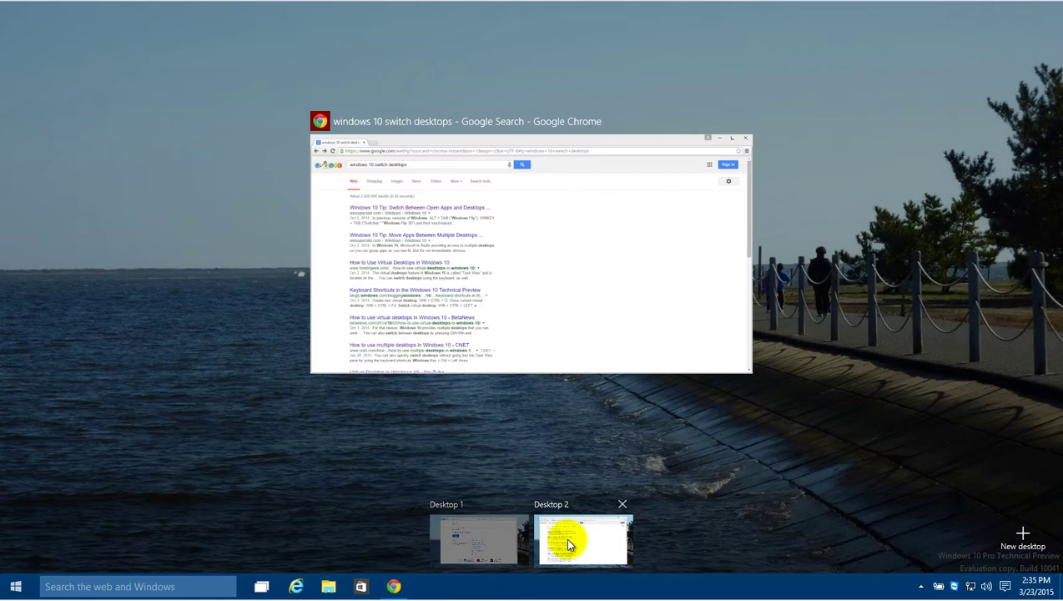
click(568, 544)
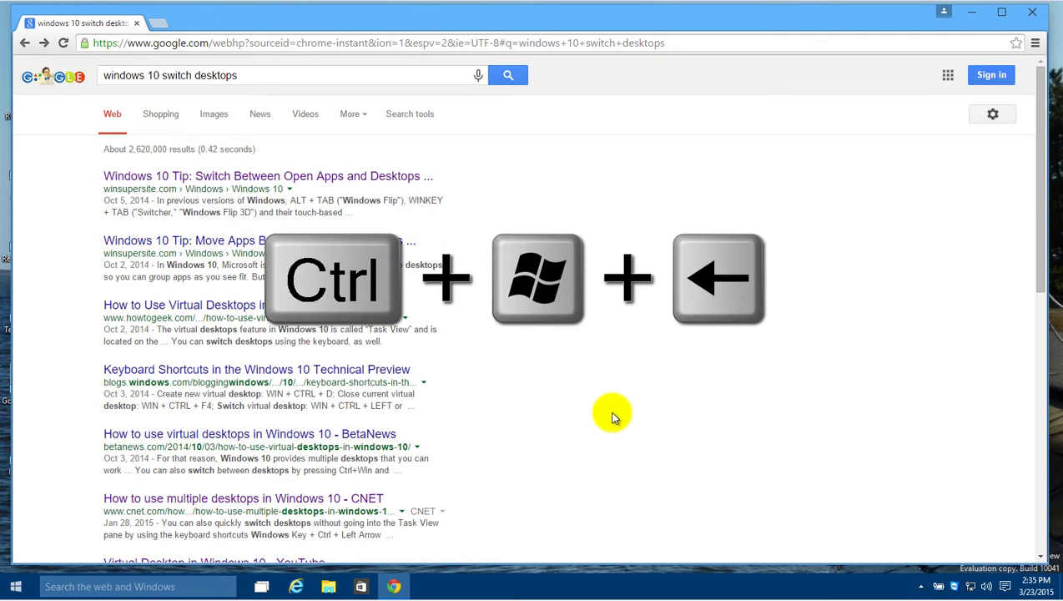
Step: Jump to Desktop 1 with Ctrl+Win+Left, back with Ctrl+Win+Right, then reopen Task View
key(ctrl+super+Left)
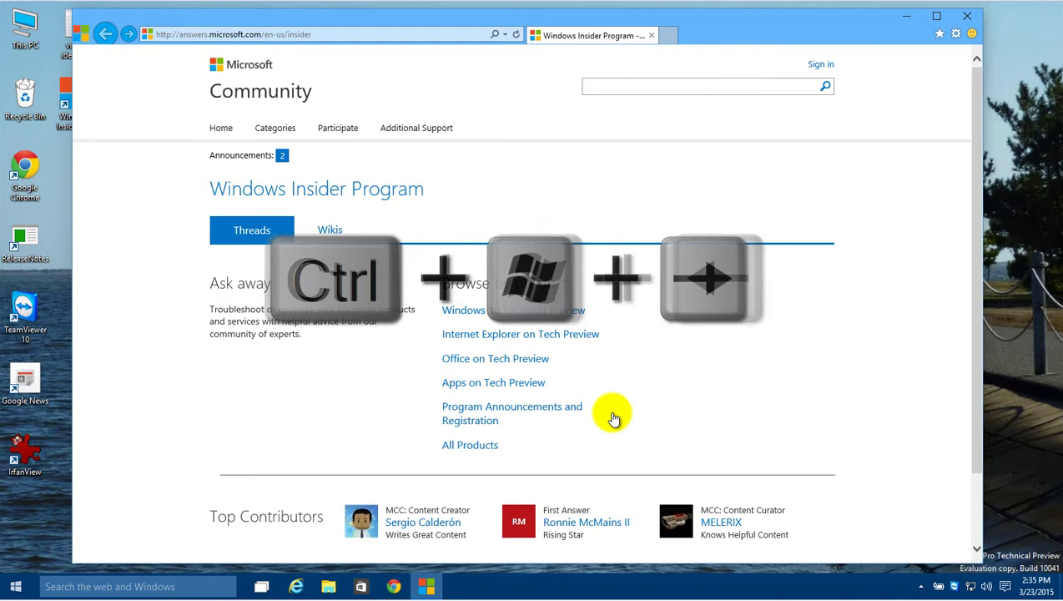
key(ctrl+super+Right)
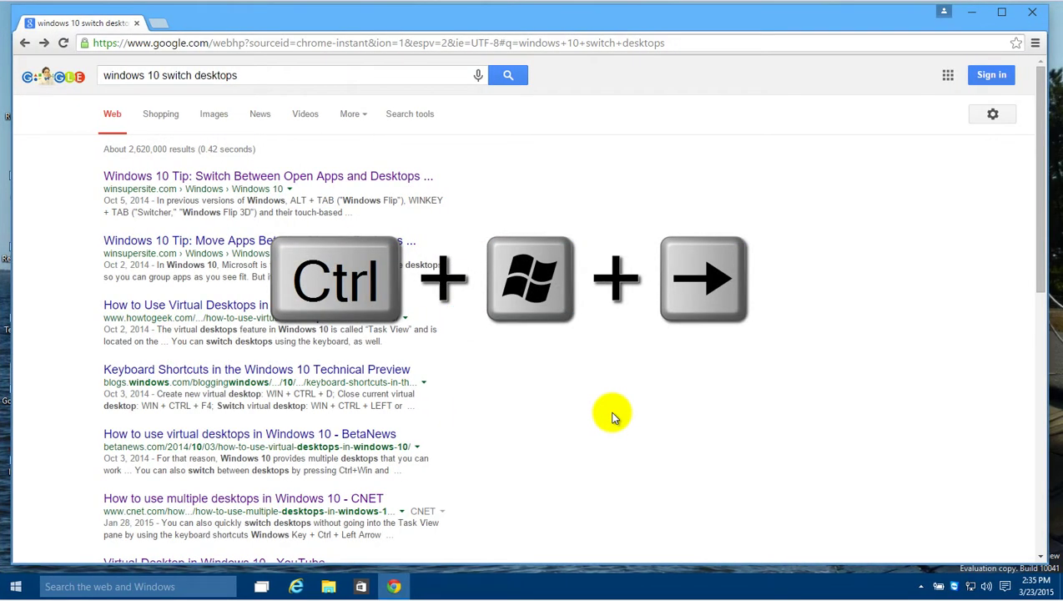
click(261, 586)
mouse_move(501, 538)
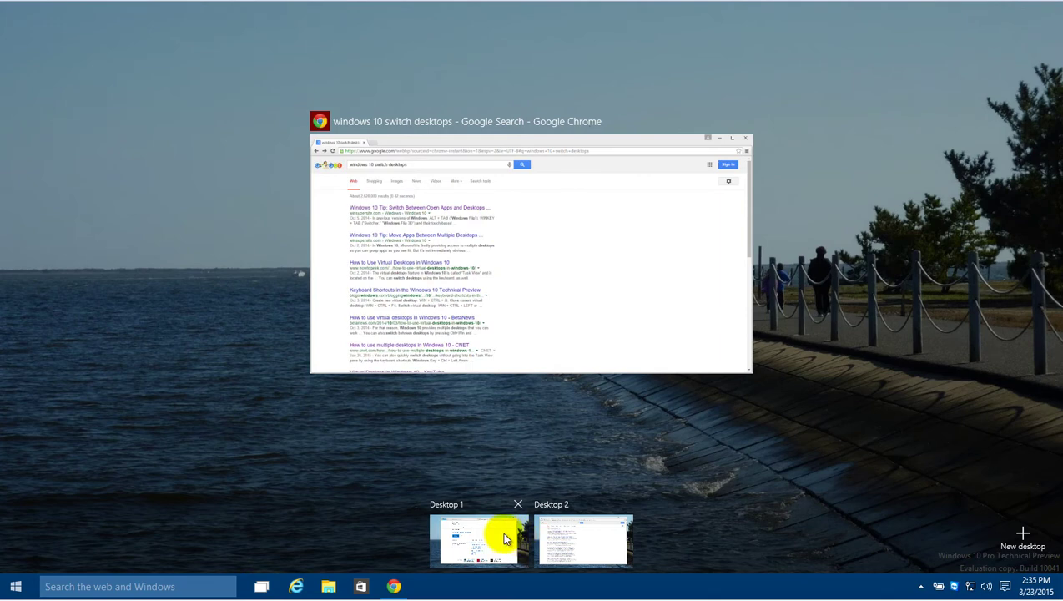
mouse_move(560, 538)
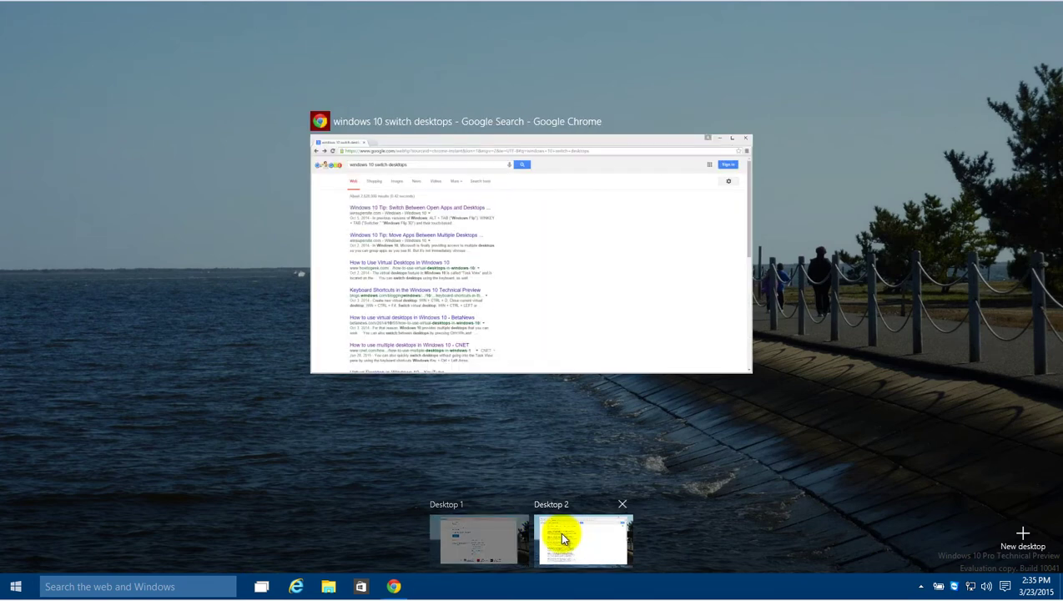
right_click(578, 194)
mouse_move(587, 205)
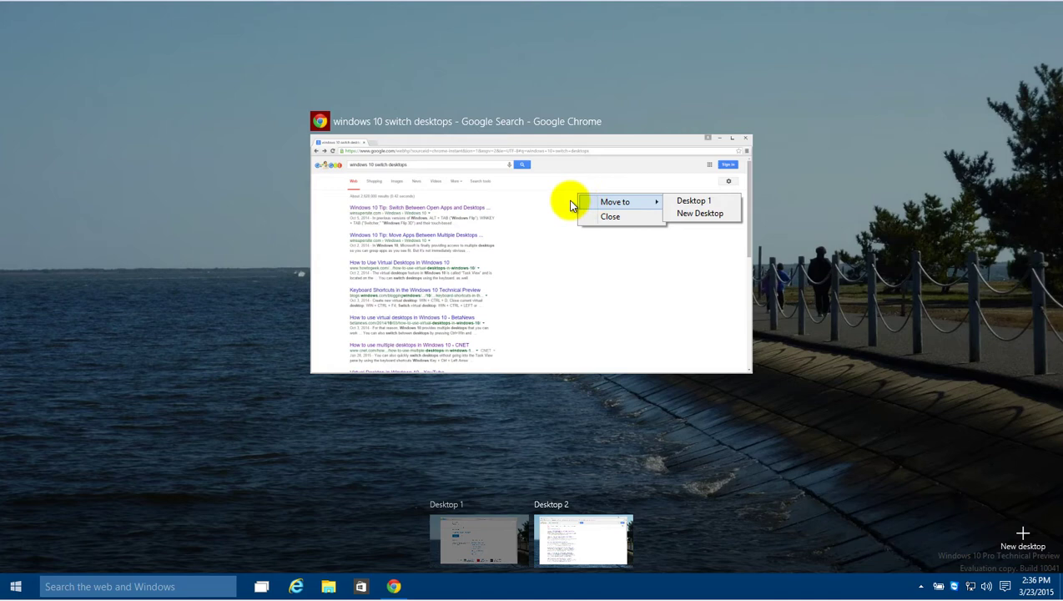
click(528, 215)
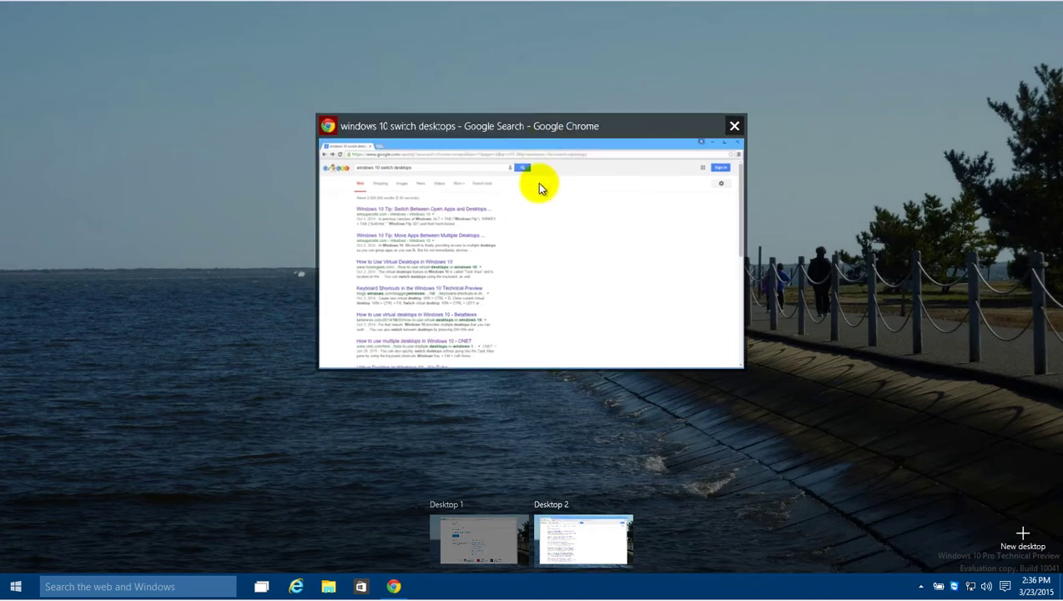
click(538, 188)
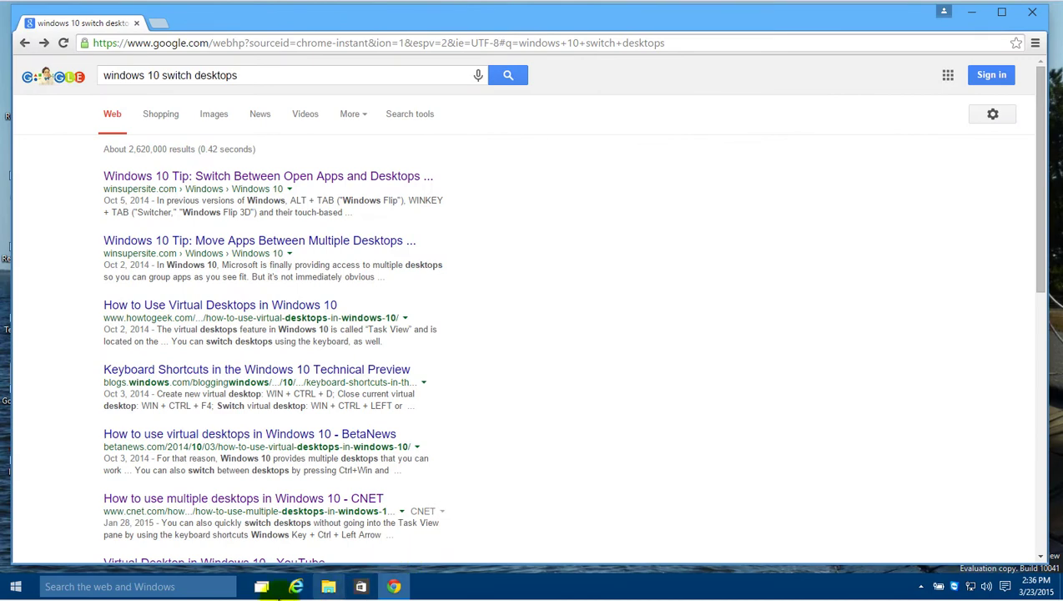
click(261, 586)
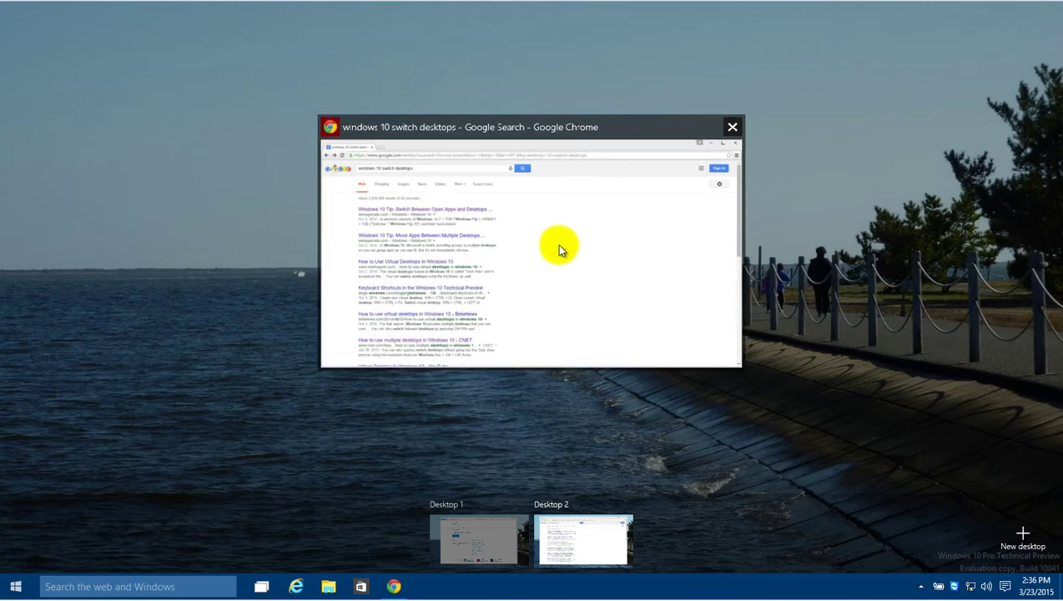
Step: Drag the Chrome search window onto Desktop 1 and check it alongside the Insider page there
drag(558, 244, 482, 546)
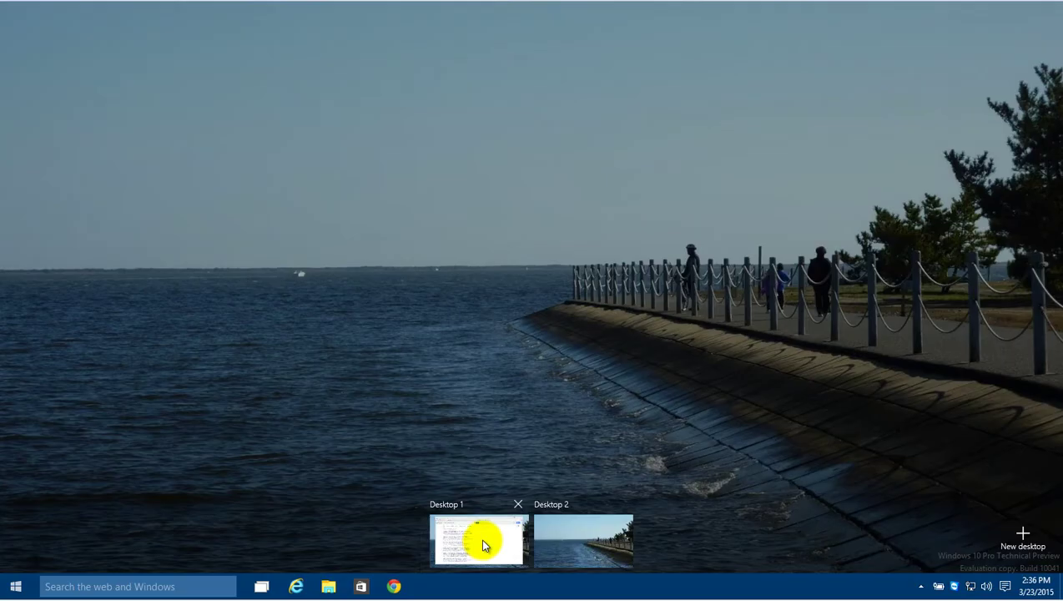
click(482, 544)
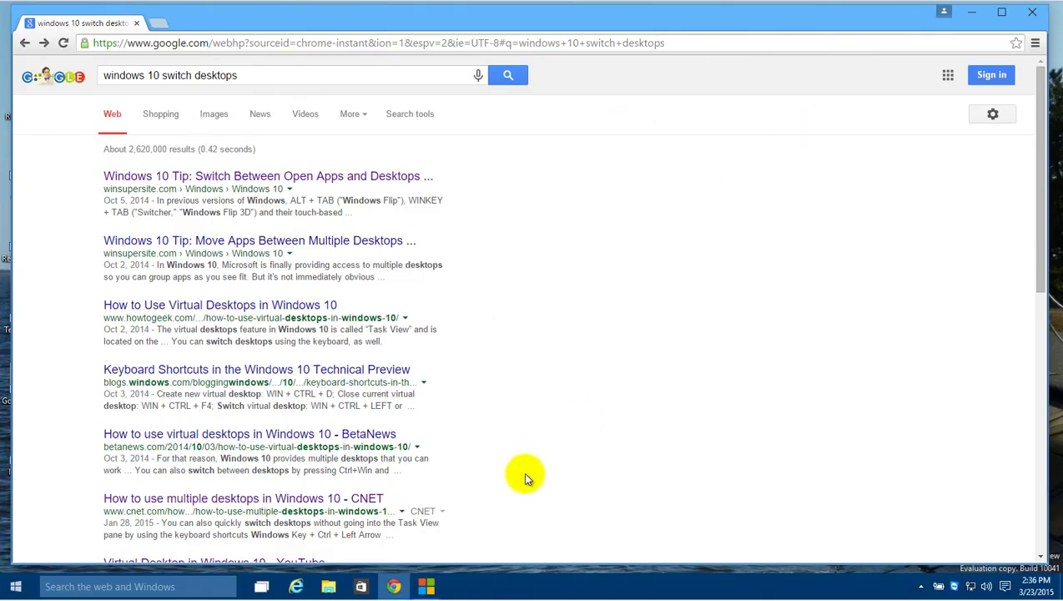
click(427, 584)
click(399, 588)
Step: Drag Chrome back onto Desktop 2 in Task View and finish on Desktop 1
click(262, 586)
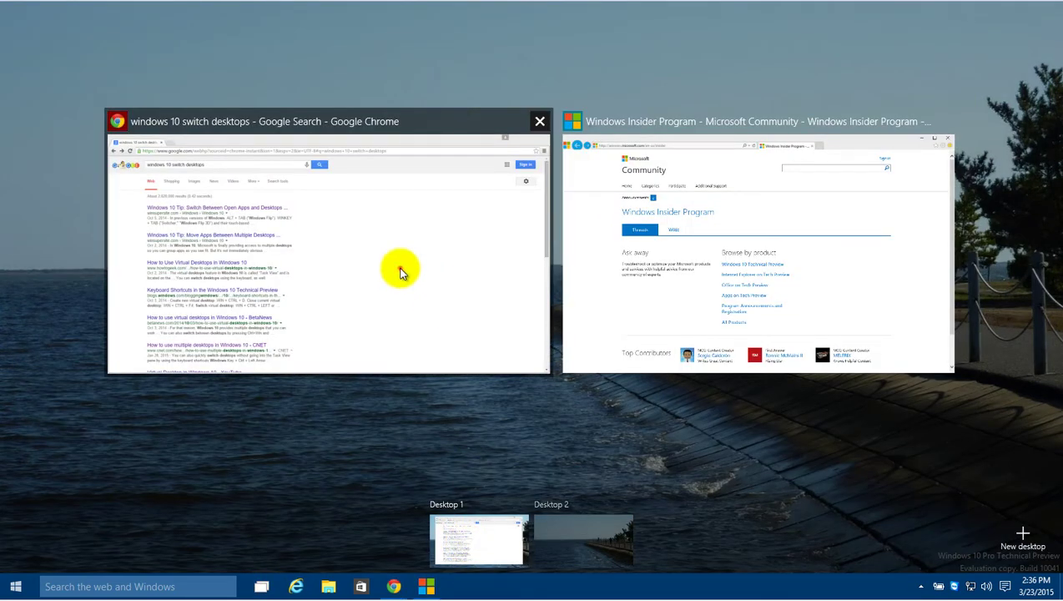
drag(399, 272, 592, 547)
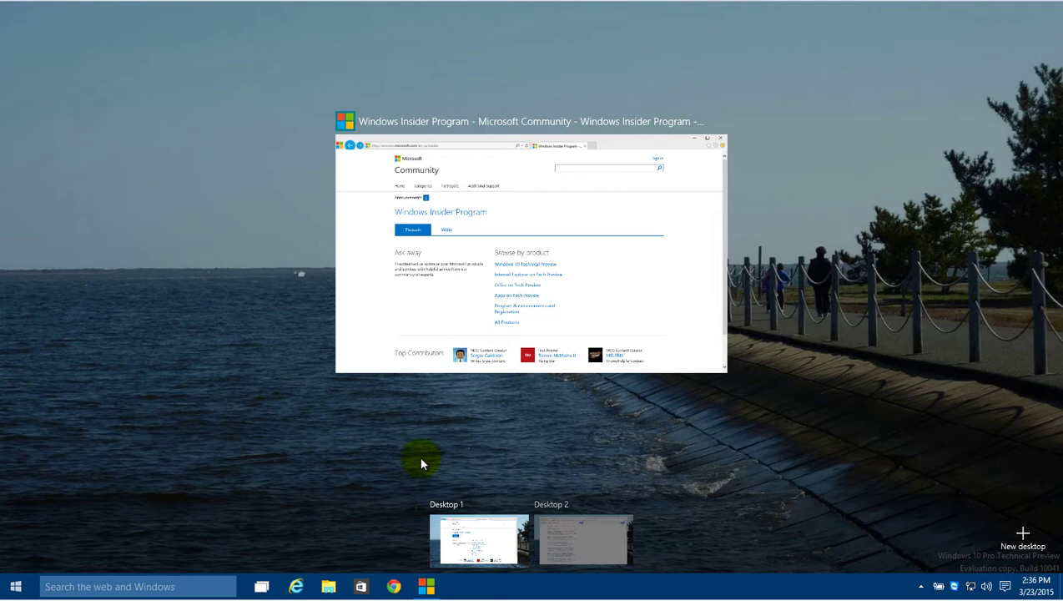
click(486, 538)
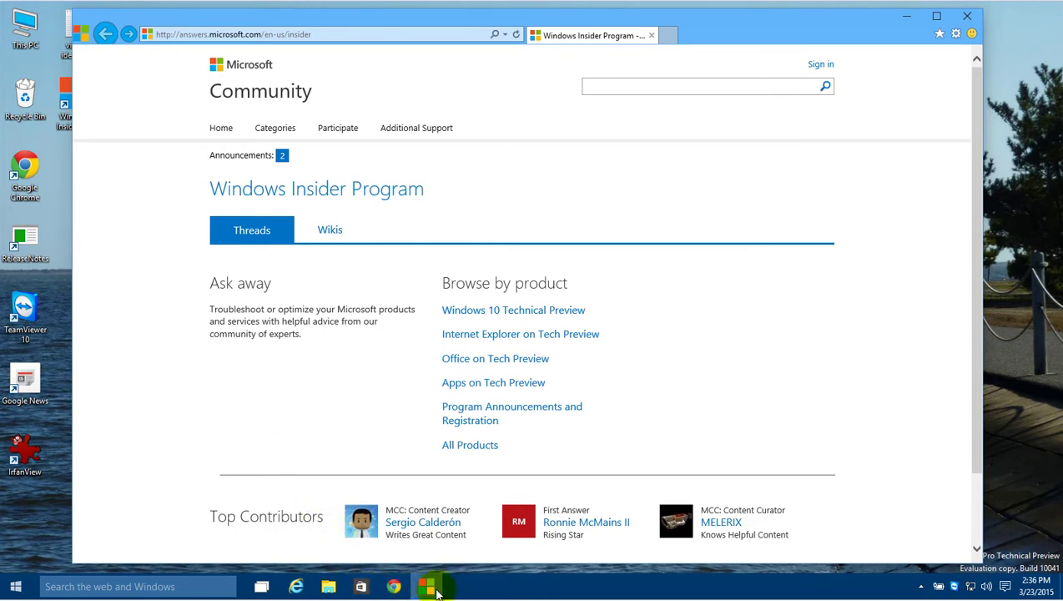
Step: Open and close the Recycle Bin, then launch IrfanView and shift its window down-right
mouse_move(426, 592)
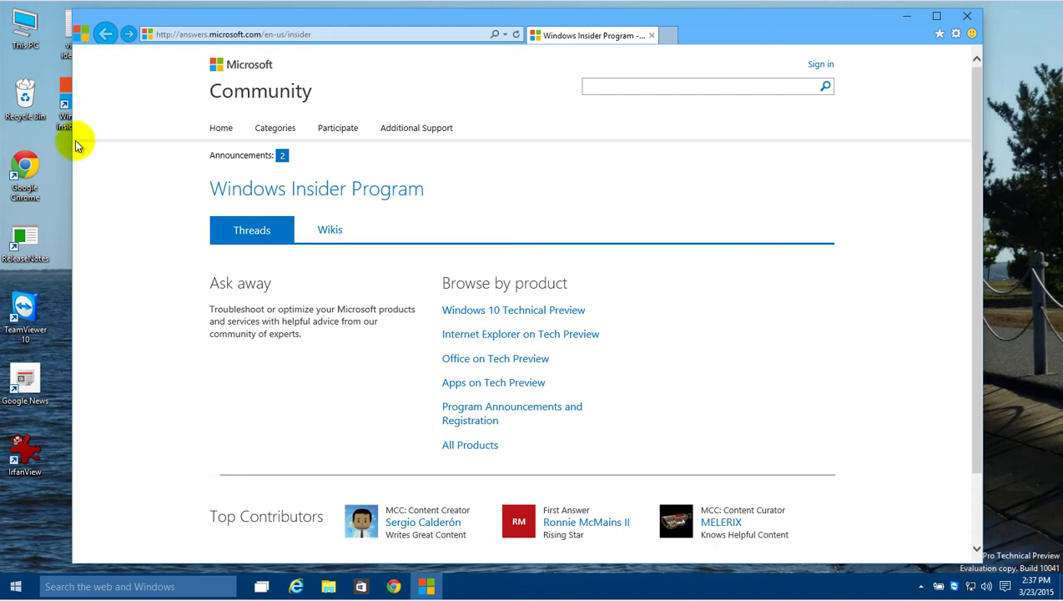
double_click(28, 100)
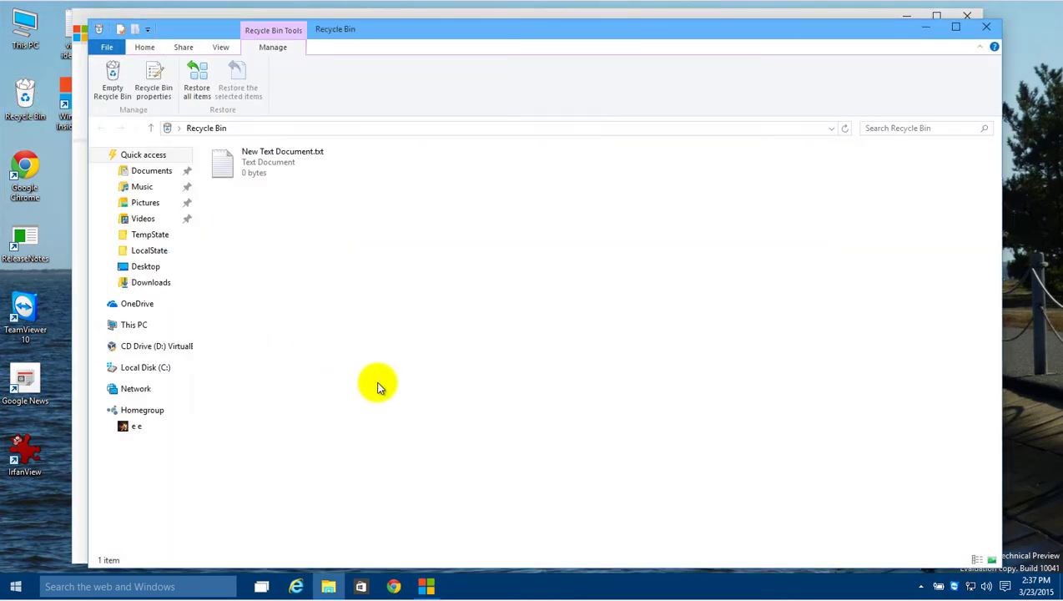
click(984, 27)
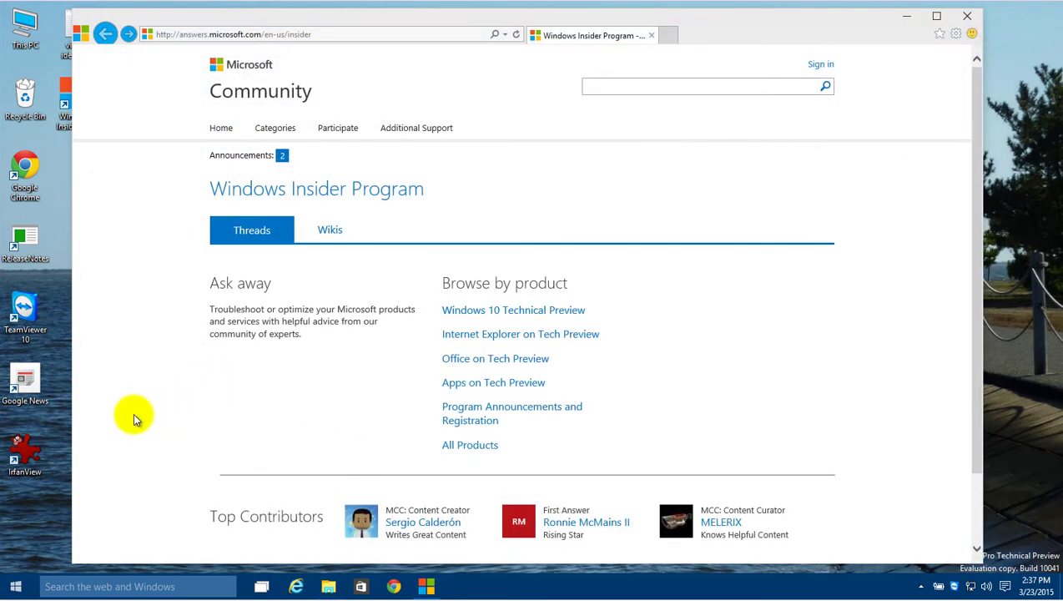
double_click(32, 457)
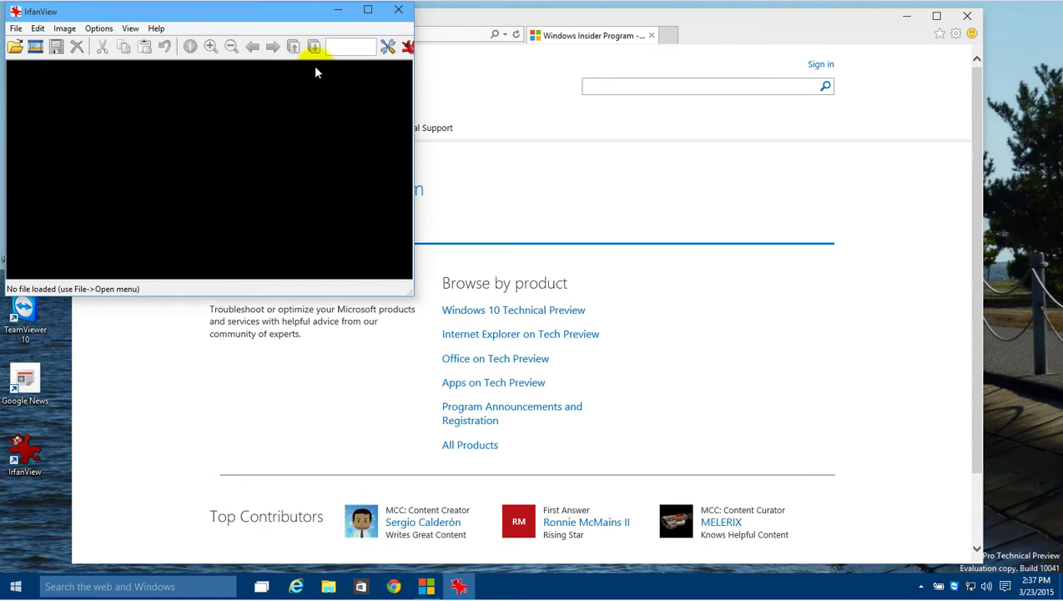
drag(297, 7, 389, 49)
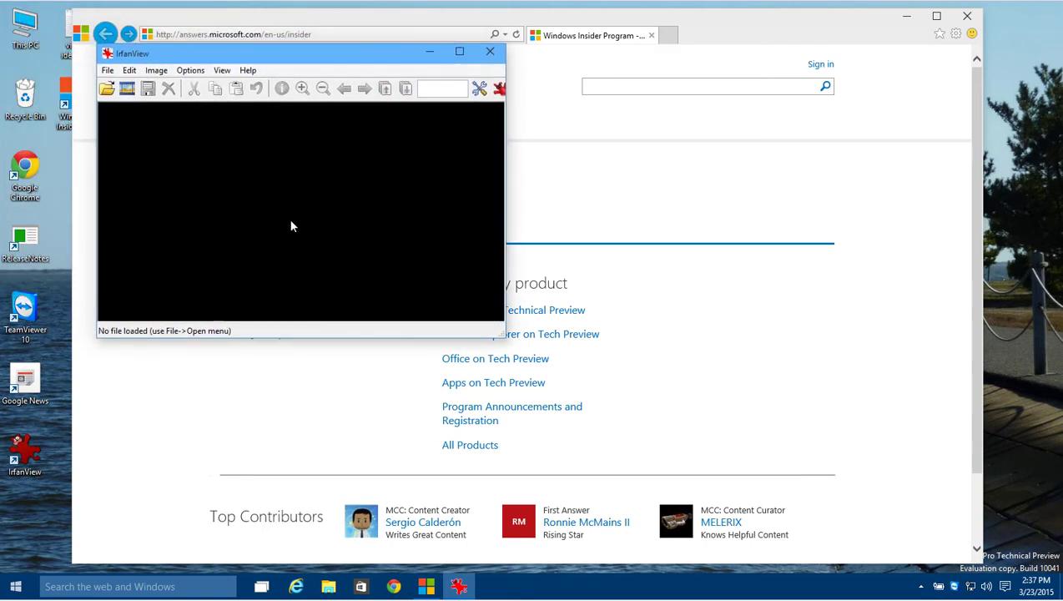
click(463, 587)
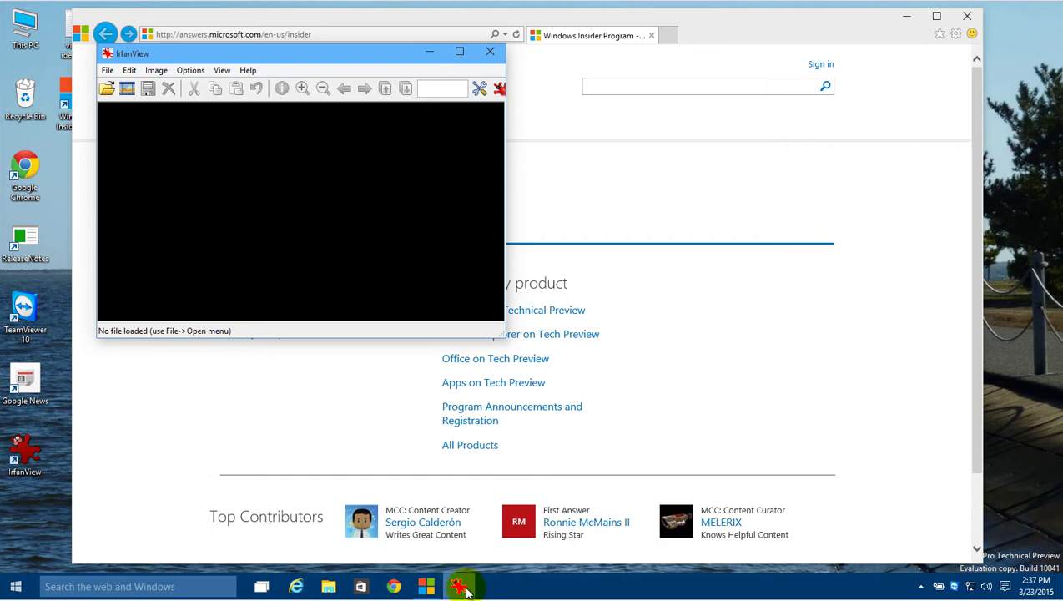
click(270, 587)
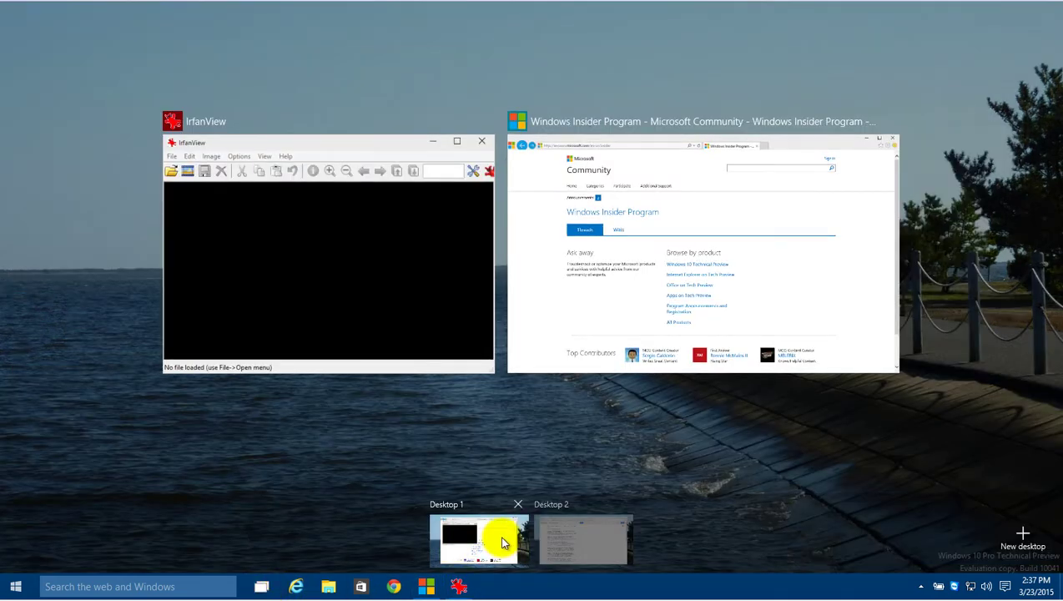
click(551, 541)
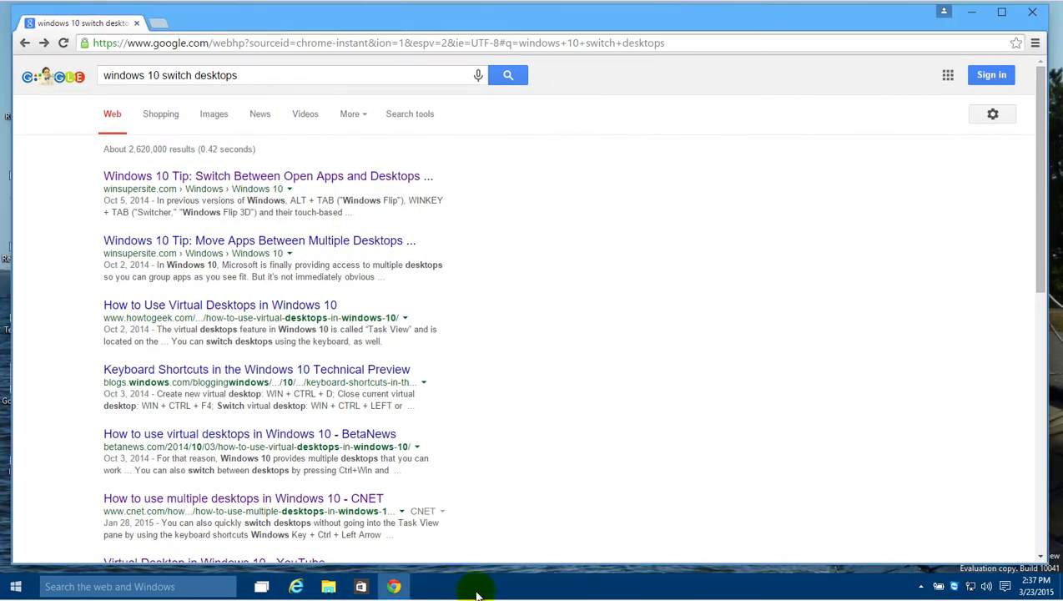
click(264, 588)
click(470, 538)
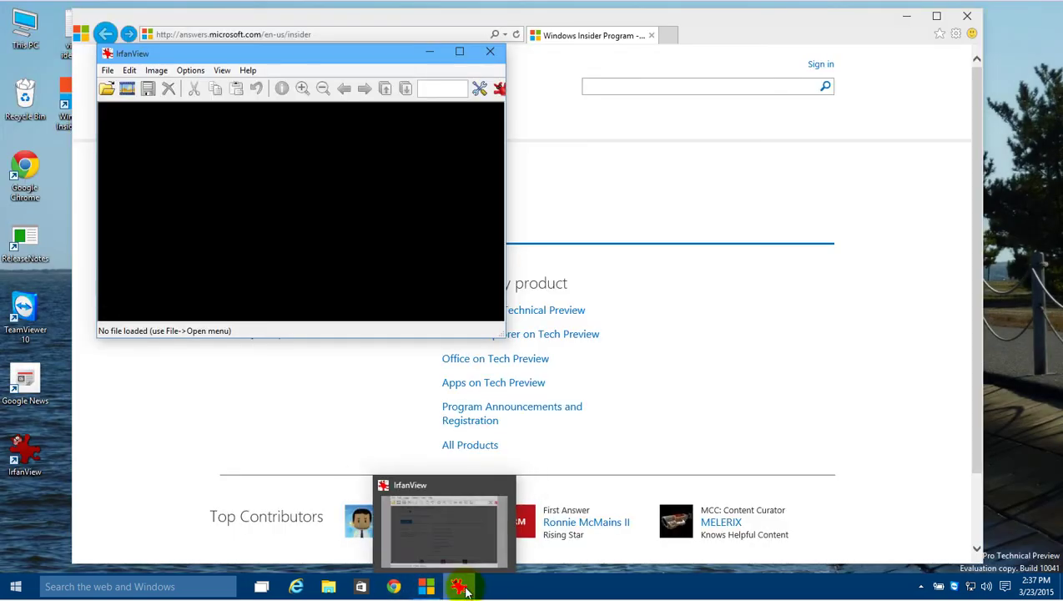
Step: Launch Settings from the Start menu and go to System > Multi-tasking
click(21, 591)
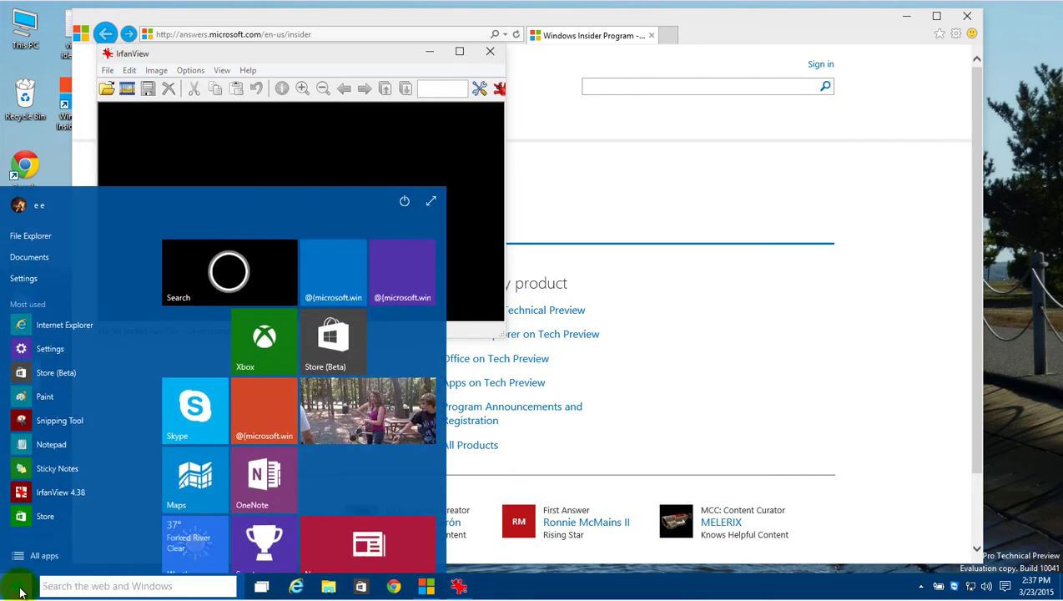
click(36, 277)
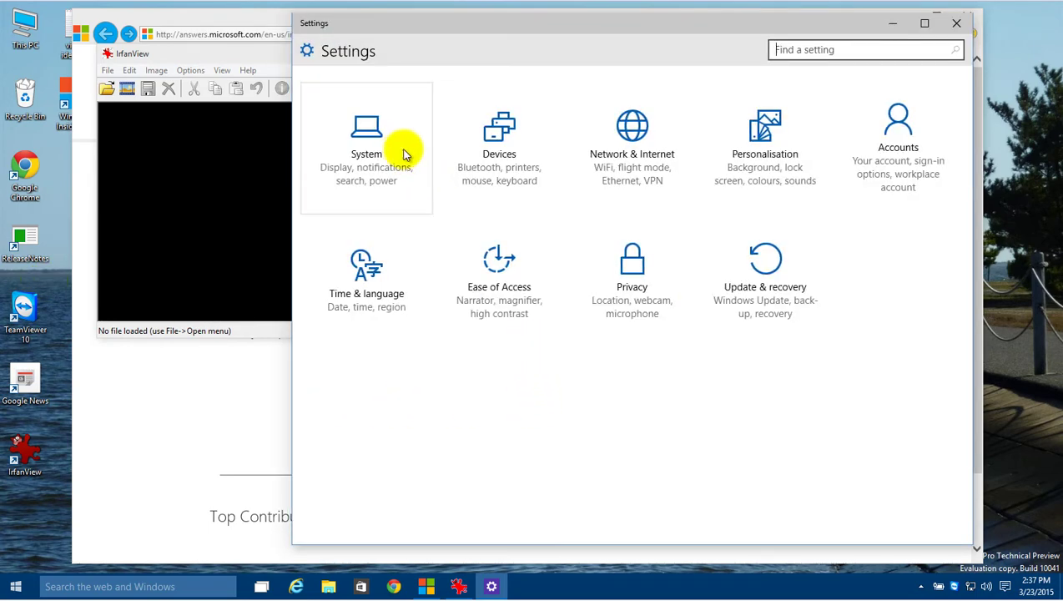
click(397, 151)
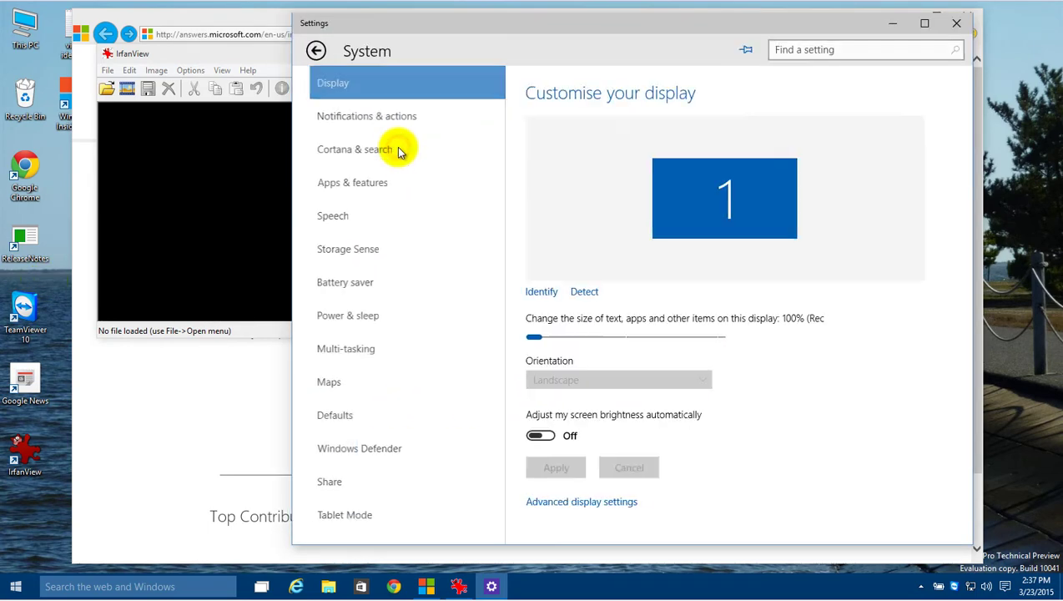
click(364, 351)
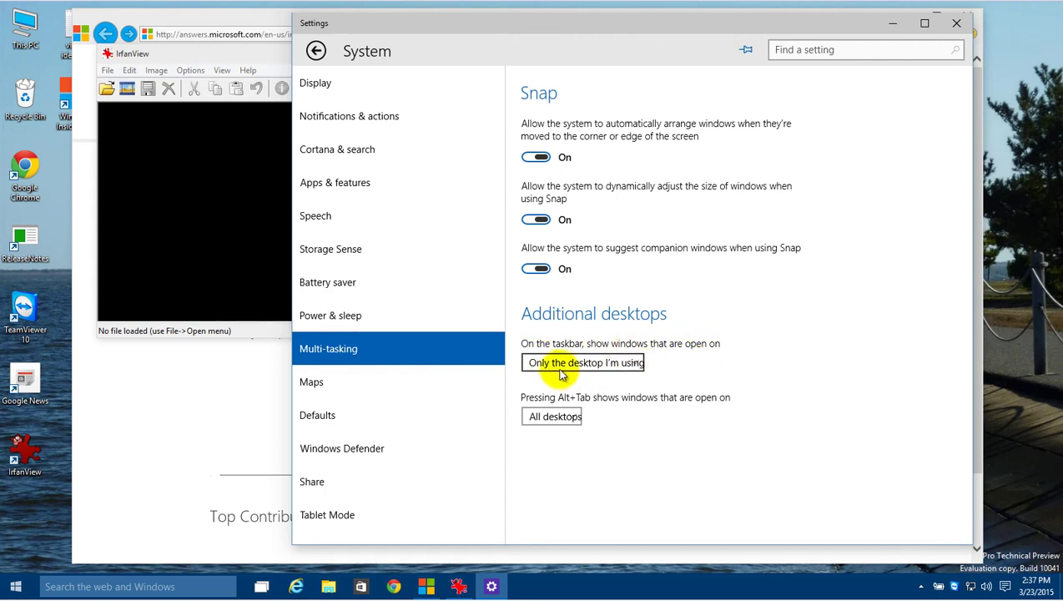
Step: Look through the taskbar and Alt+Tab dropdown choices without changing either
click(564, 369)
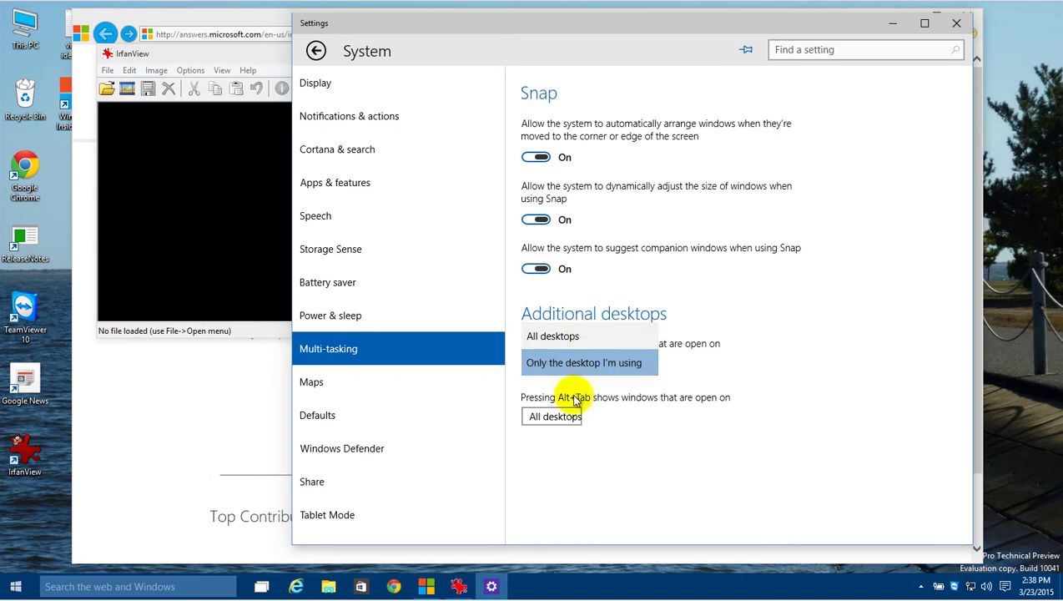
click(621, 424)
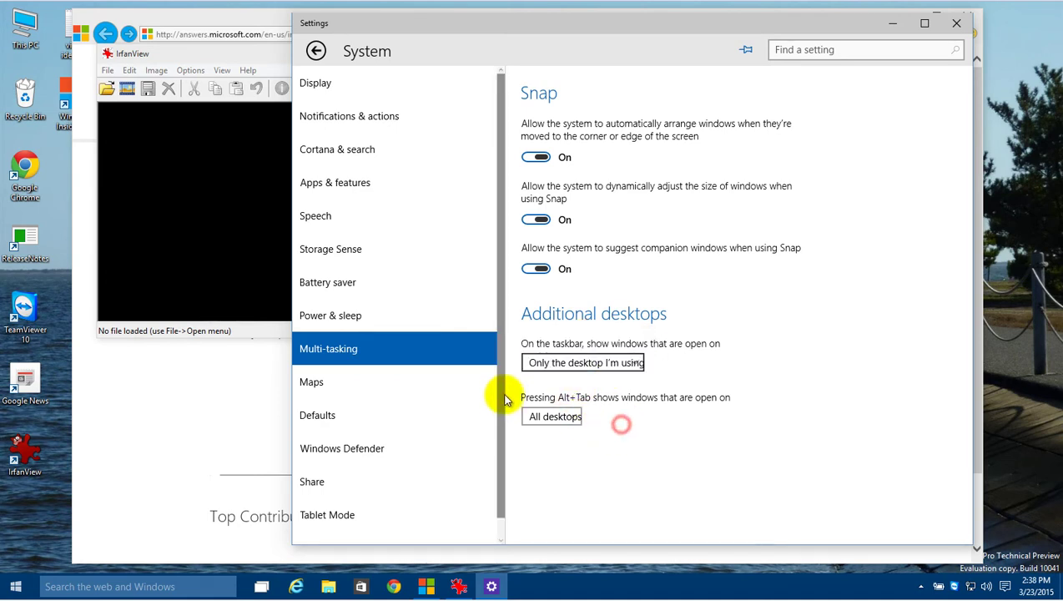
click(553, 417)
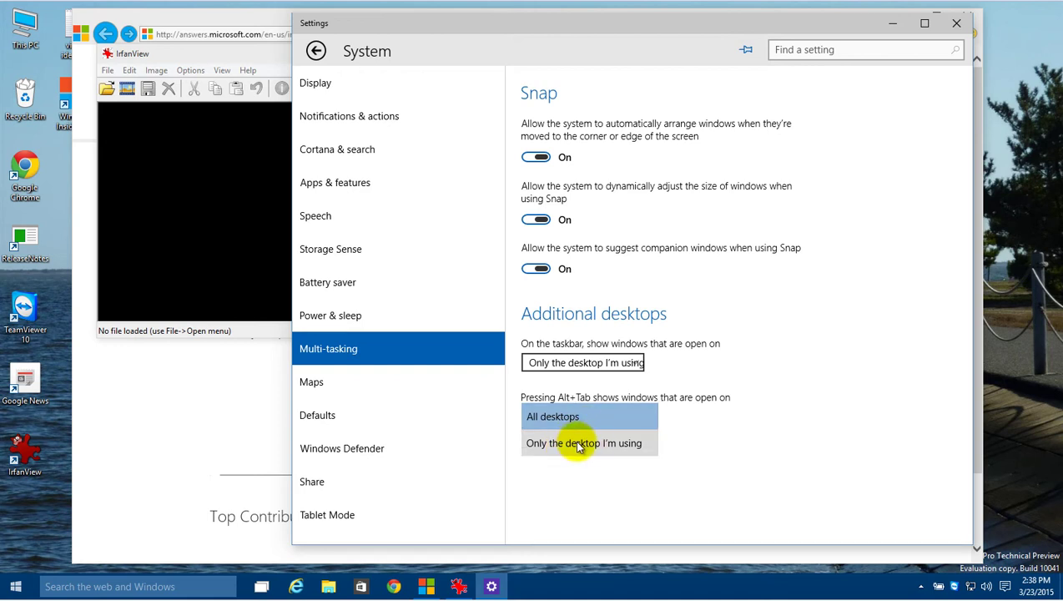
click(735, 442)
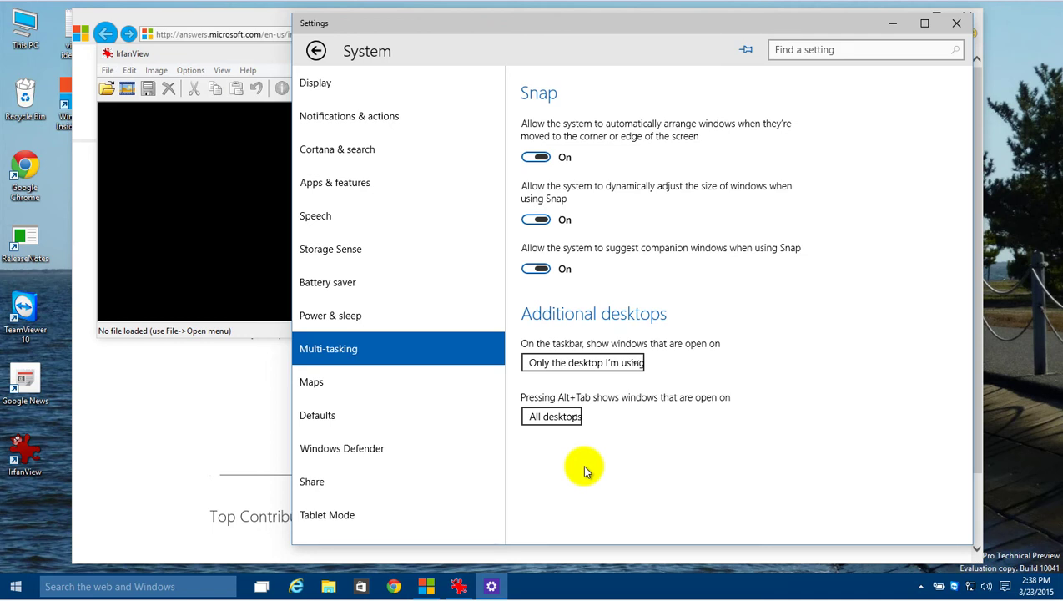
Step: Set the taskbar to show windows from All desktops and close Settings
click(594, 370)
click(594, 341)
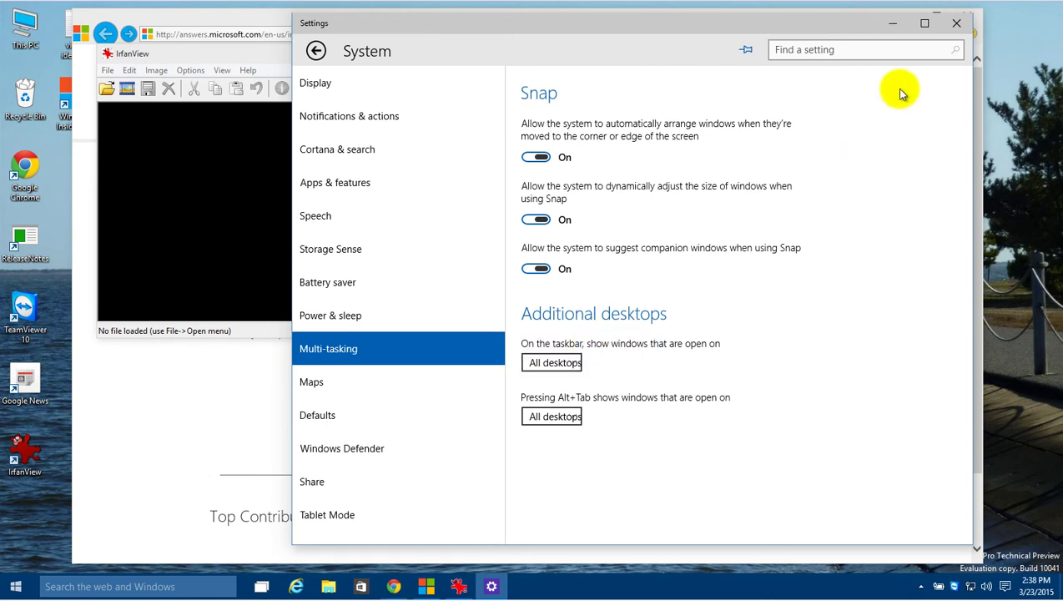
click(956, 23)
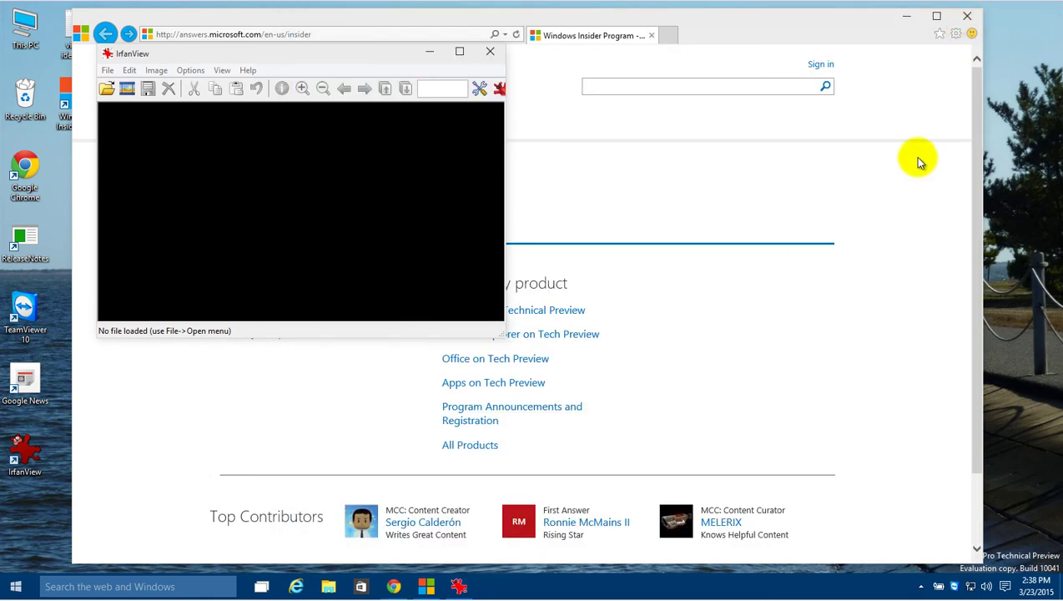
click(261, 587)
click(581, 546)
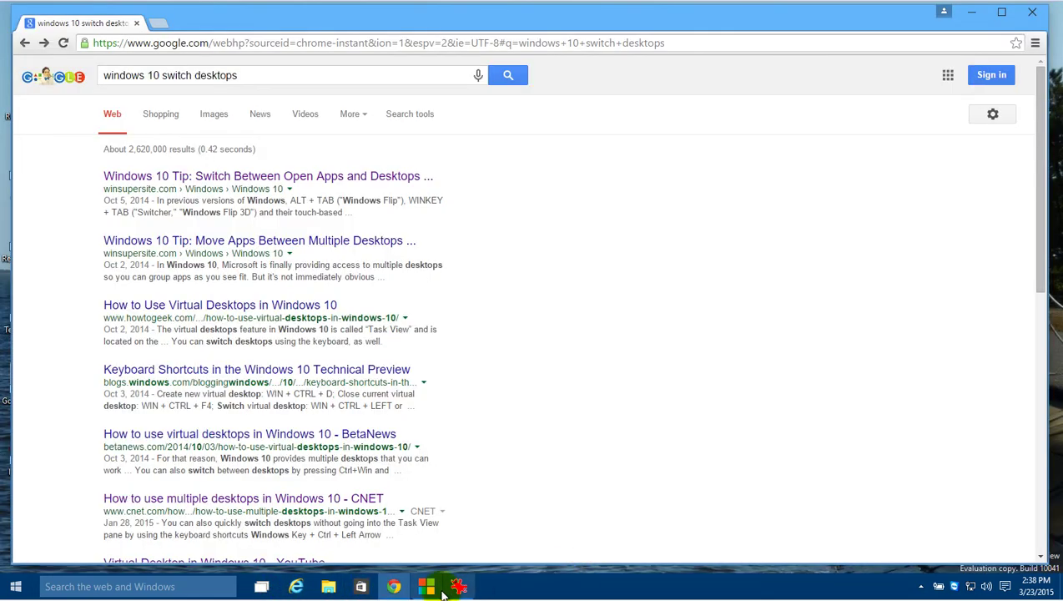
mouse_move(461, 593)
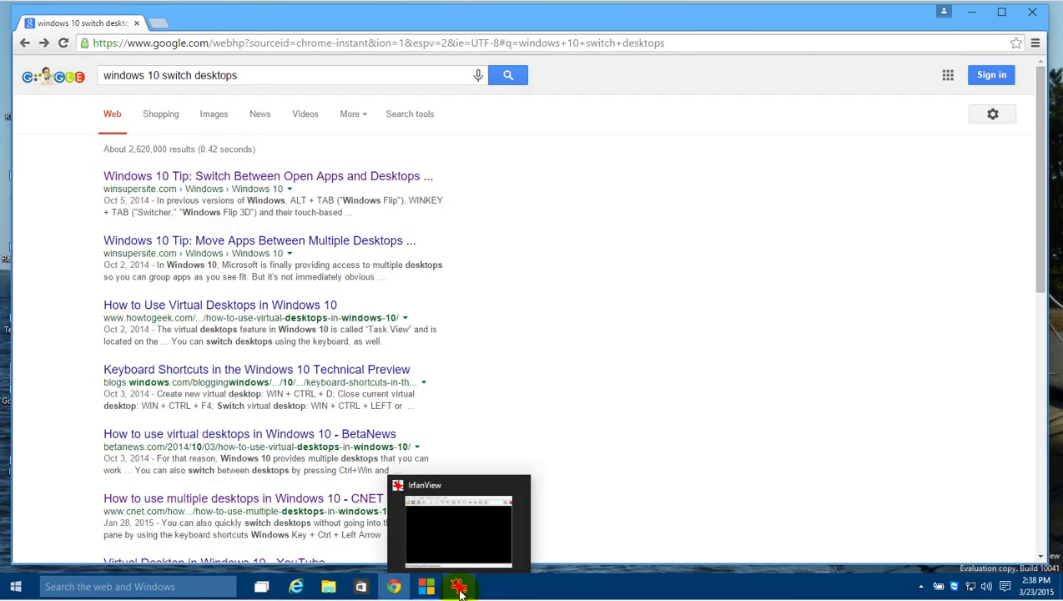
click(459, 588)
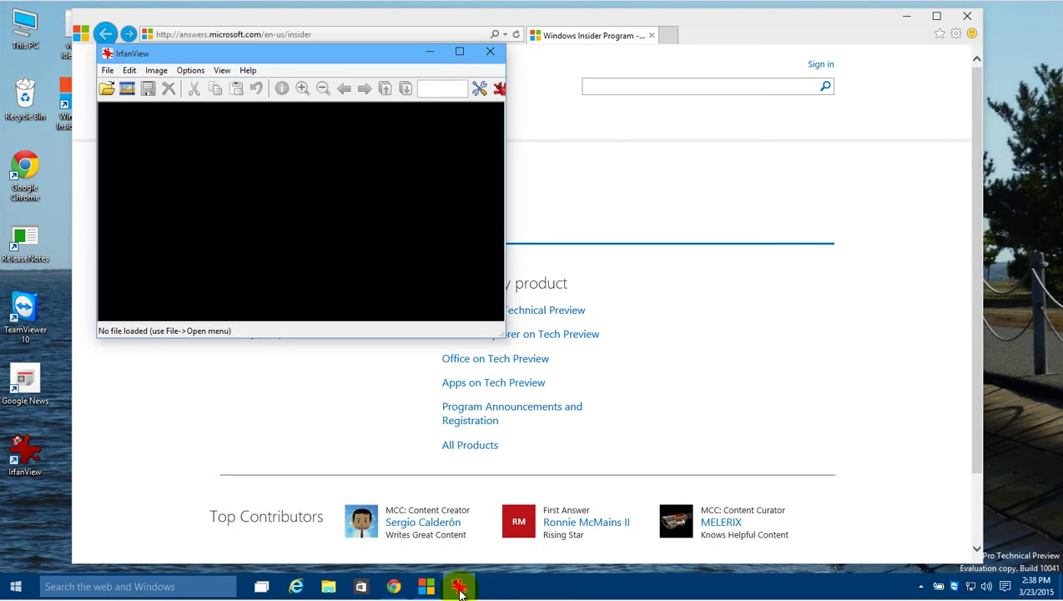
click(261, 588)
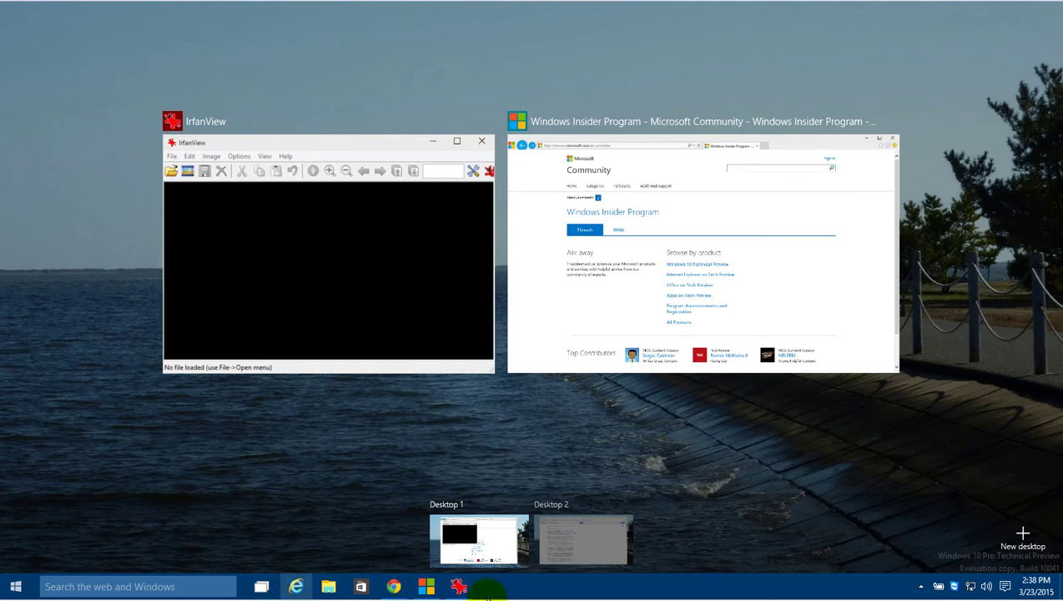
click(516, 589)
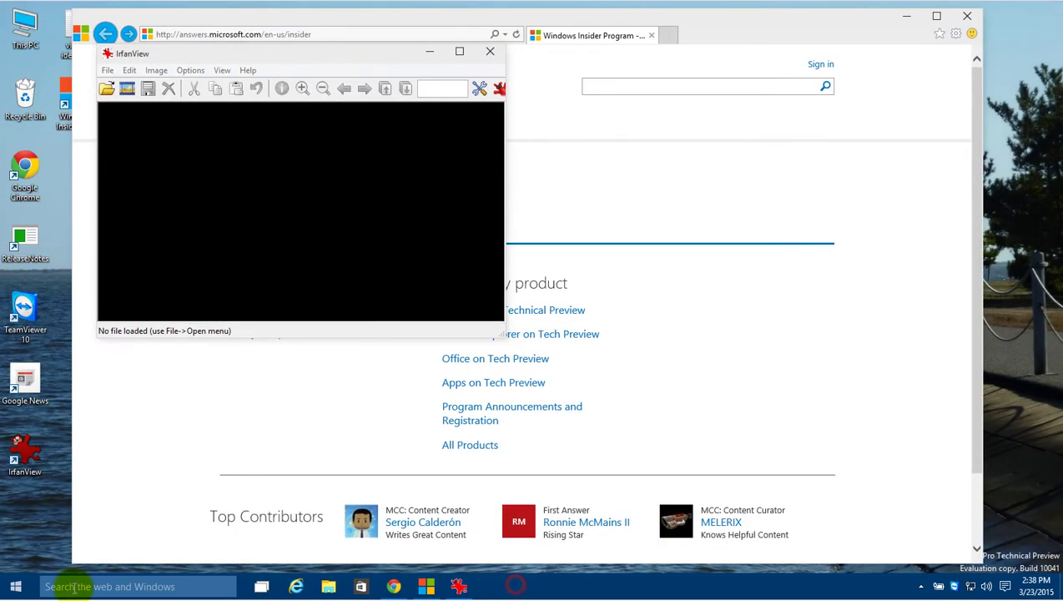
Step: Reopen Settings from Start and go to System > Multi-tasking
click(25, 588)
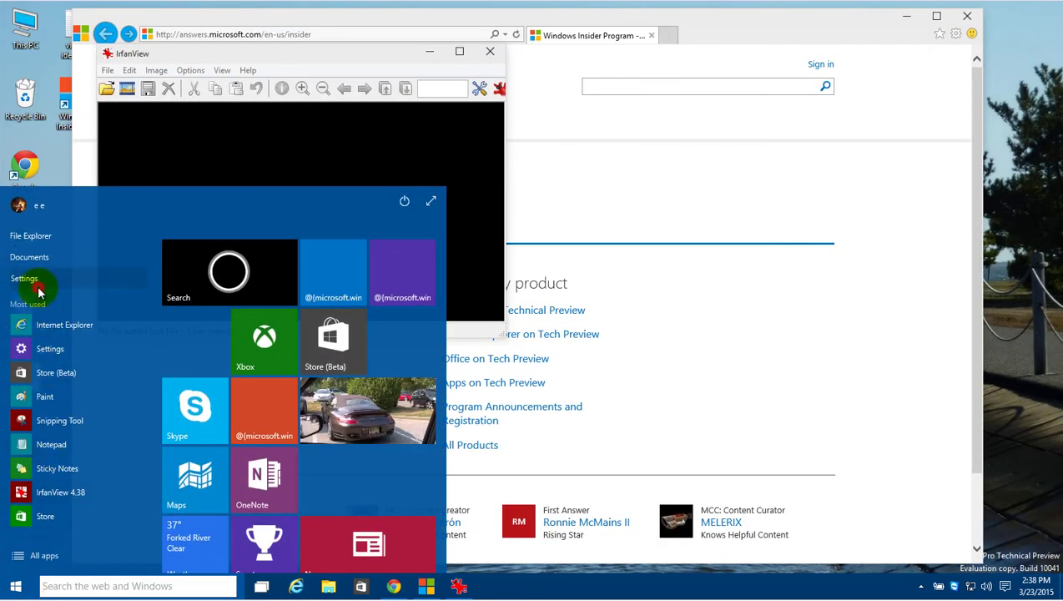
click(29, 280)
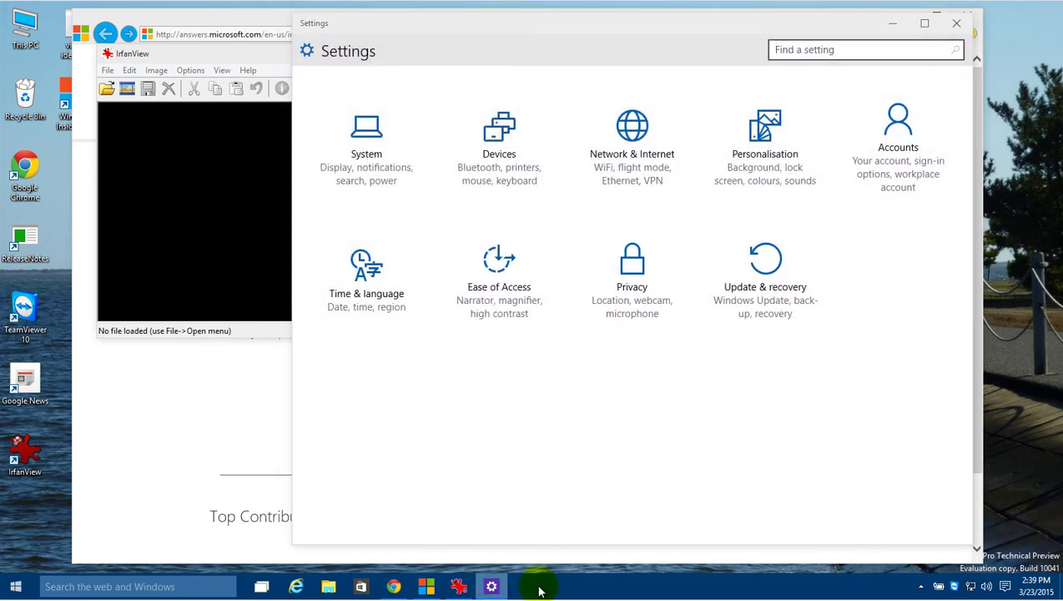
click(369, 147)
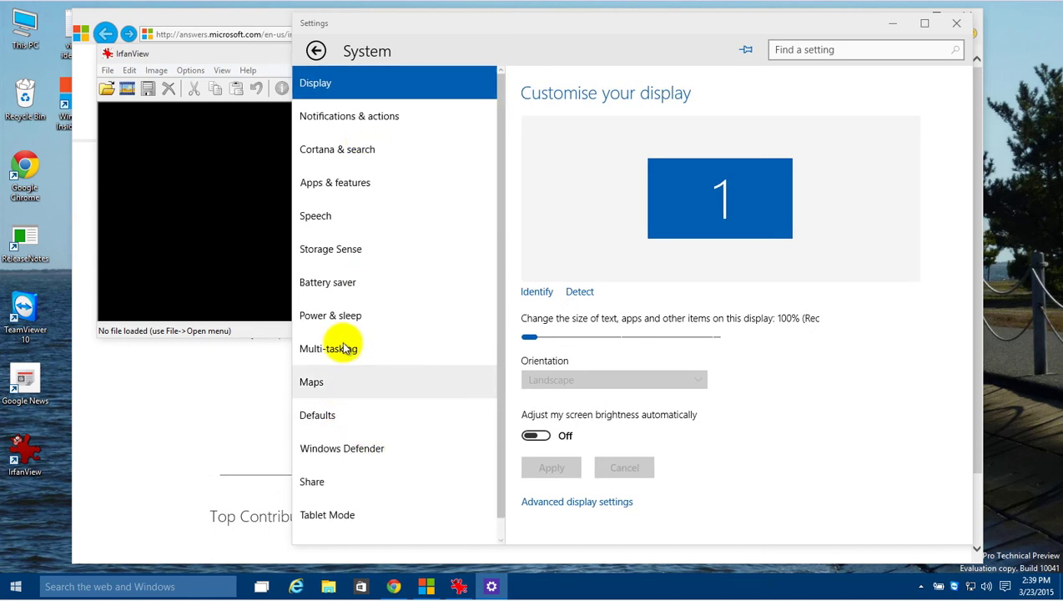
click(343, 348)
Step: Set the taskbar to show 'Only the desktop I'm using' and close Settings
click(567, 367)
click(566, 392)
click(958, 25)
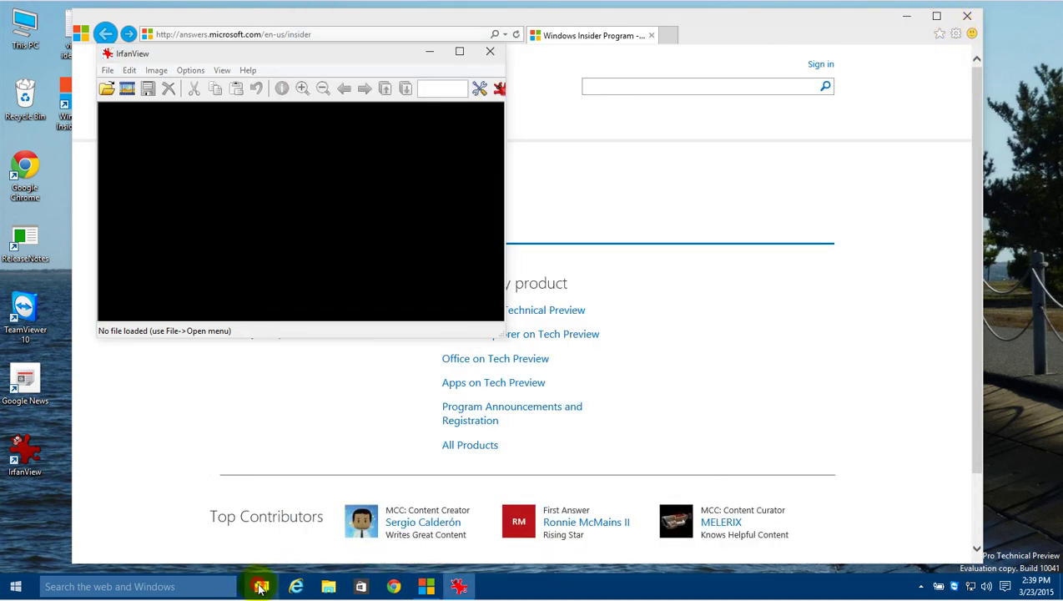
Step: Switch to Desktop 2 with Chrome's 'windows 10 switch desktops' results via Task View
click(261, 588)
click(579, 557)
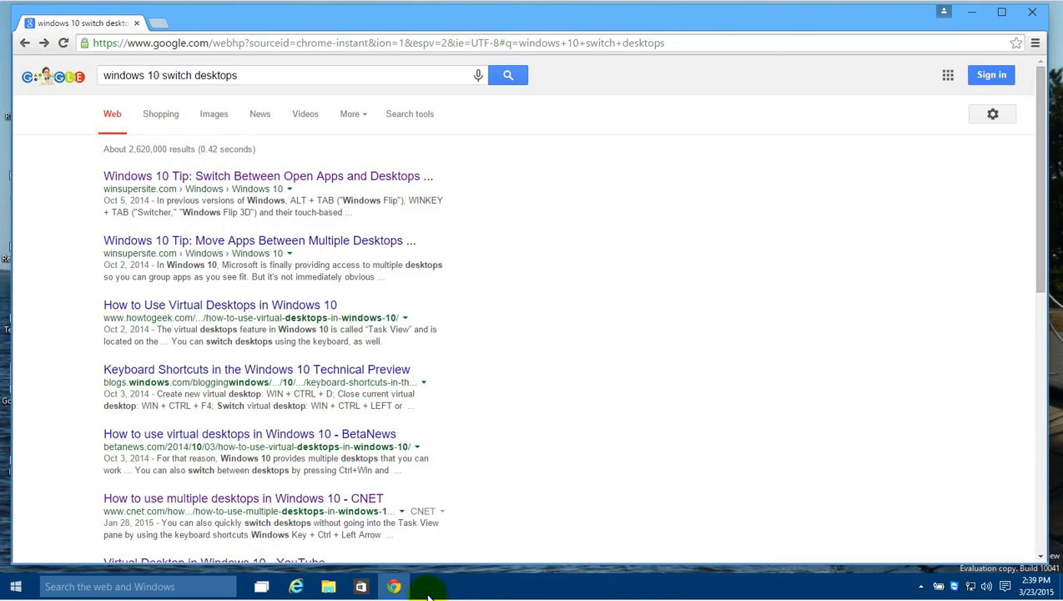